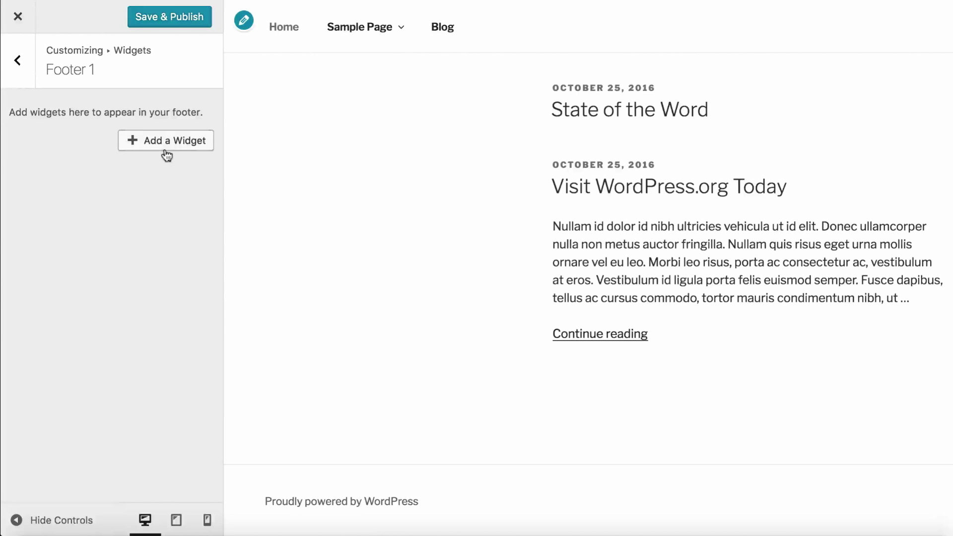
Open the widget list for the Footer 1 area in the Customizer
{"action": "left_click", "coordinate": [166, 149]}
Add an Image widget titled 'Image Widget' showing the laptop photo to Footer 1
{"action": "type", "text": "image"}
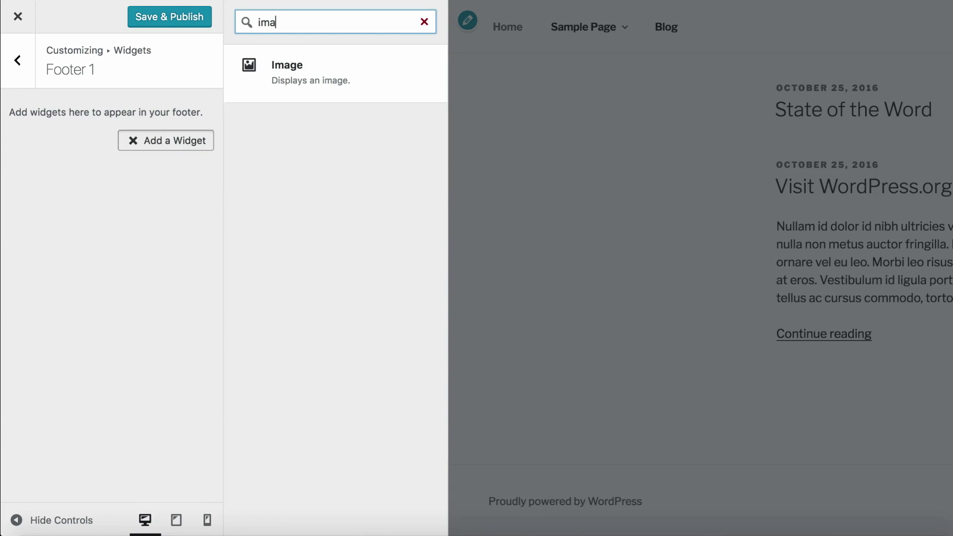
{"action": "left_click", "coordinate": [326, 65]}
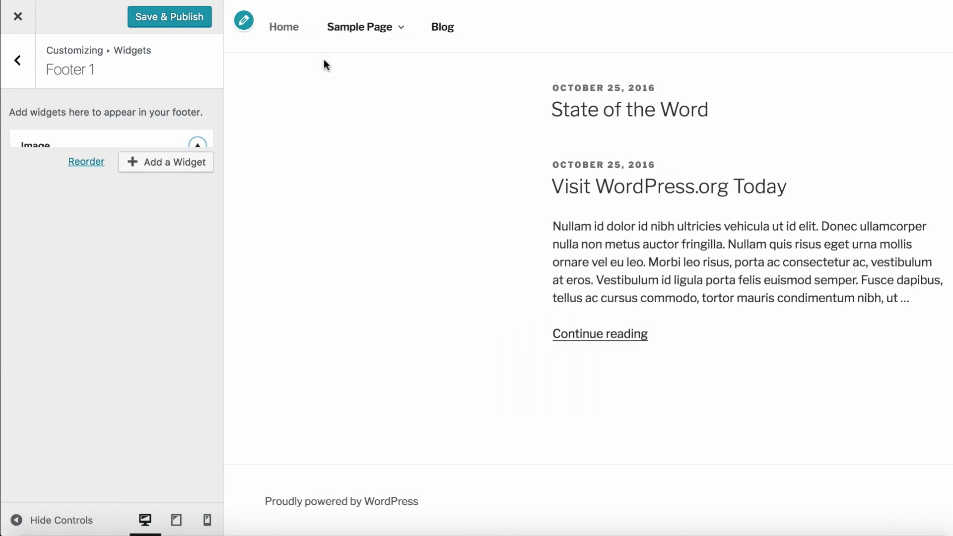
{"action": "type", "text": "I"}
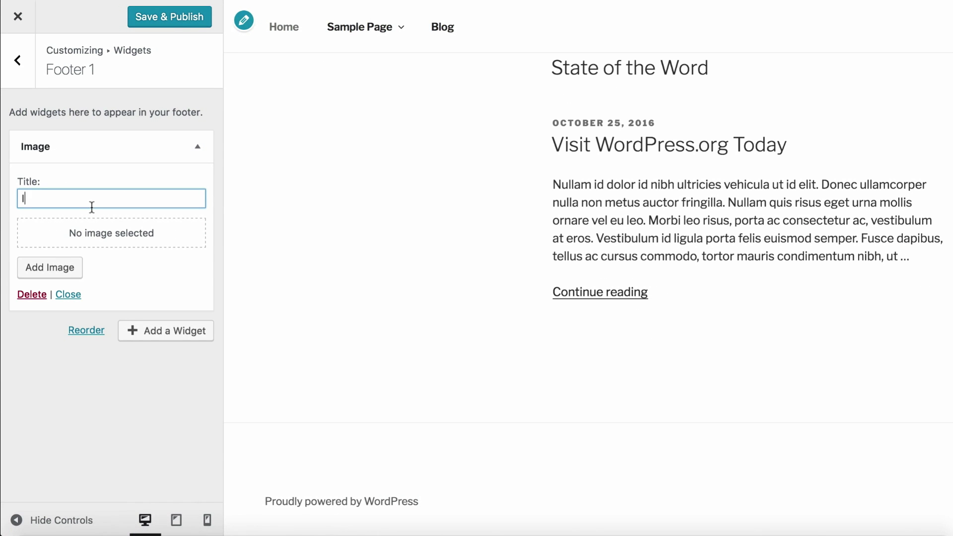
{"action": "type", "text": "mage Widget"}
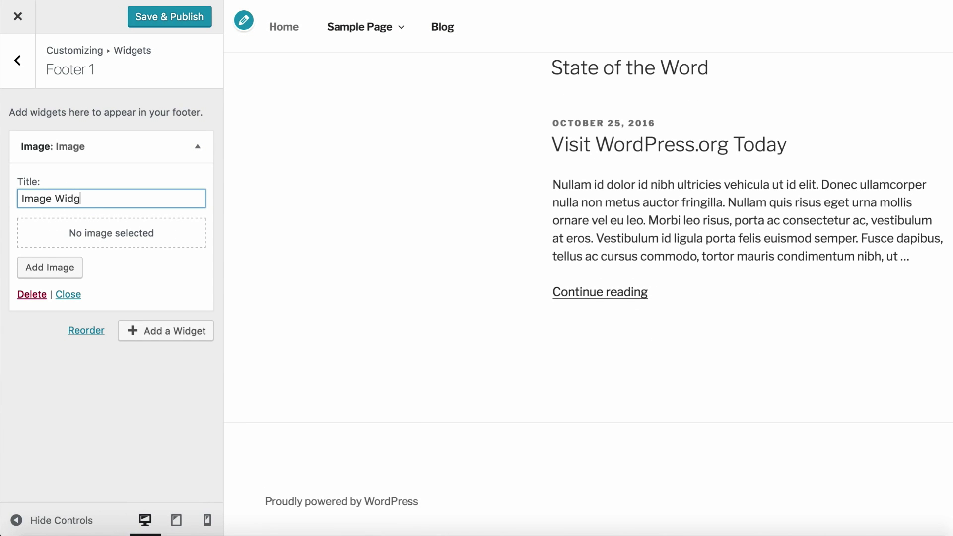
{"action": "left_click", "coordinate": [51, 269]}
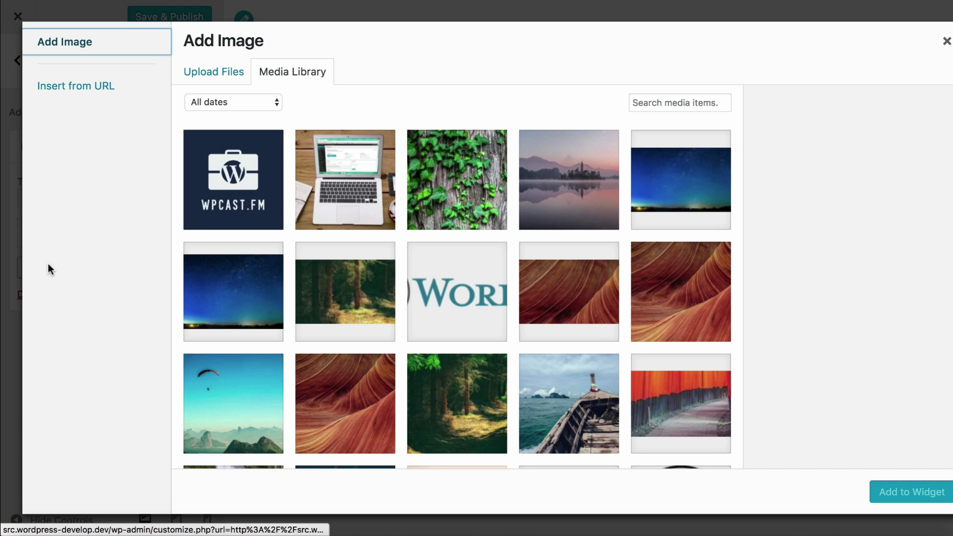
{"action": "left_click", "coordinate": [322, 201]}
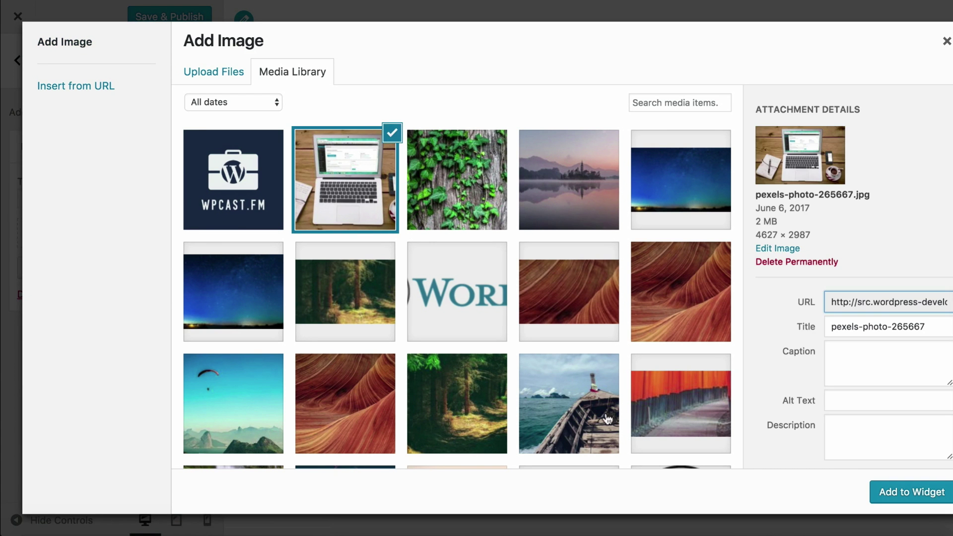
{"action": "left_click", "coordinate": [874, 493]}
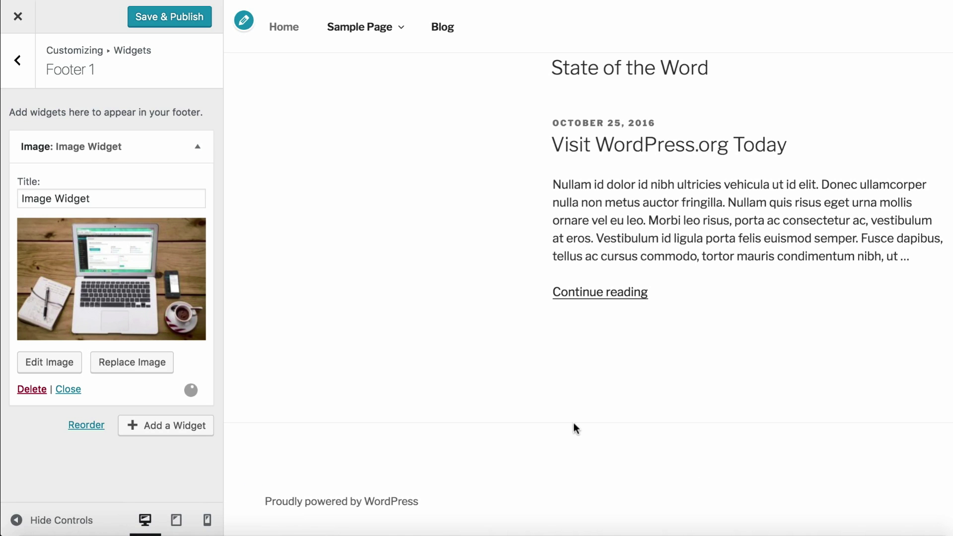
{"action": "scroll", "coordinate": [575, 426], "scroll_direction": "down", "scroll_amount": 5}
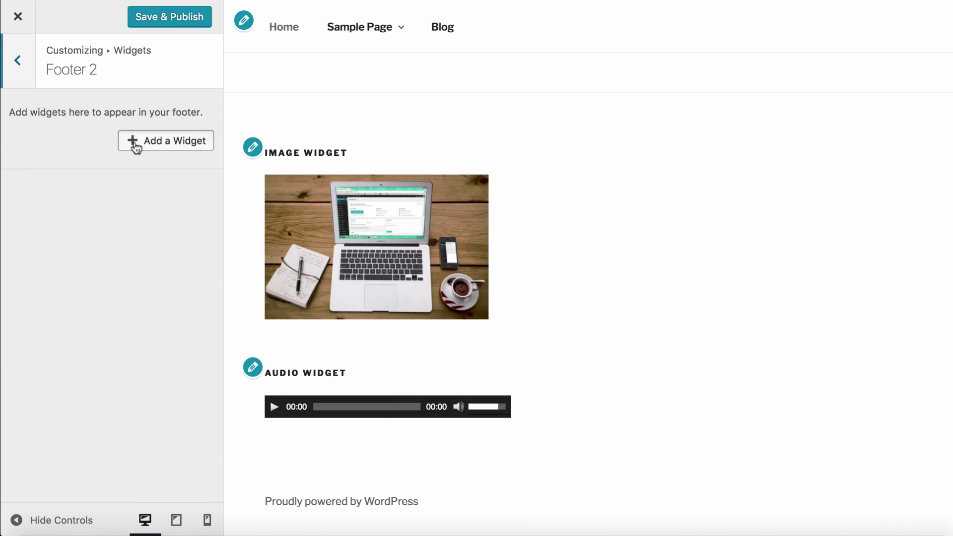
{"action": "left_click", "coordinate": [134, 143]}
Add a Video widget titled 'Video Widget' to Footer 2 embedding the pasted YouTube URL
{"action": "type", "text": "video"}
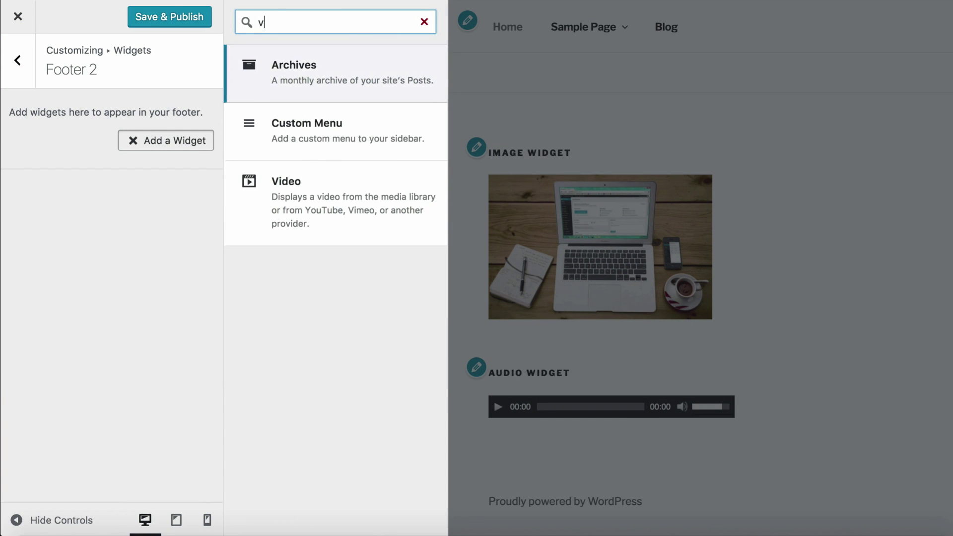
{"action": "left_click", "coordinate": [275, 96]}
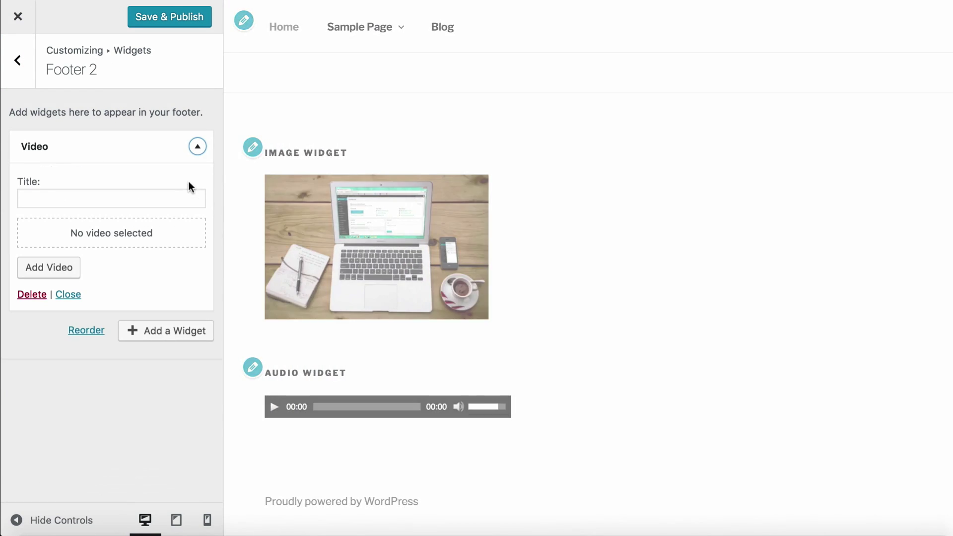
{"action": "type", "text": "Vi"}
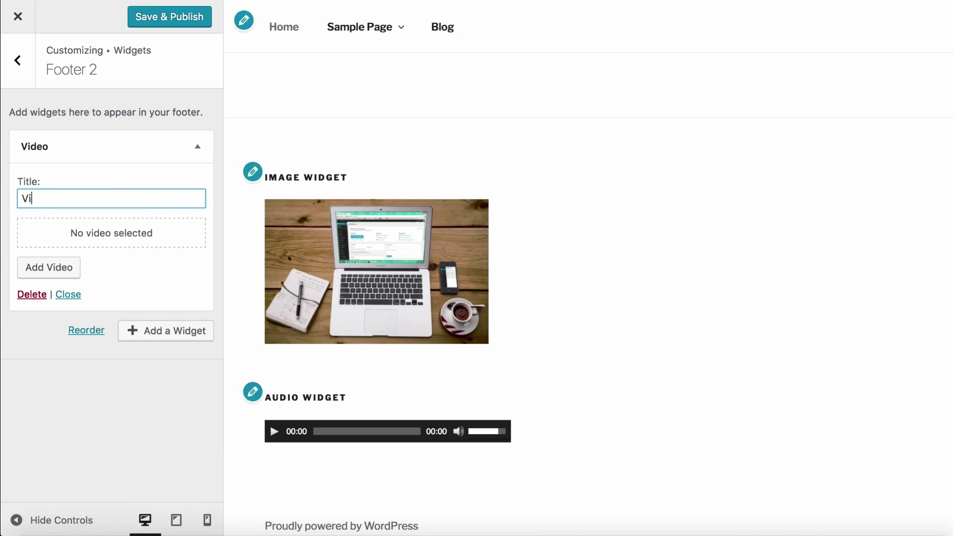
{"action": "type", "text": "deo Widget"}
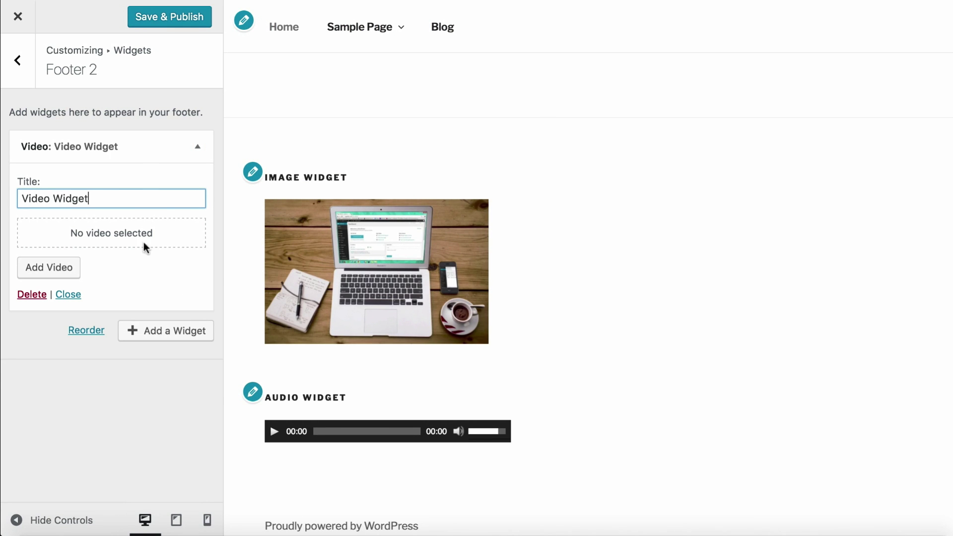
{"action": "left_click", "coordinate": [72, 271]}
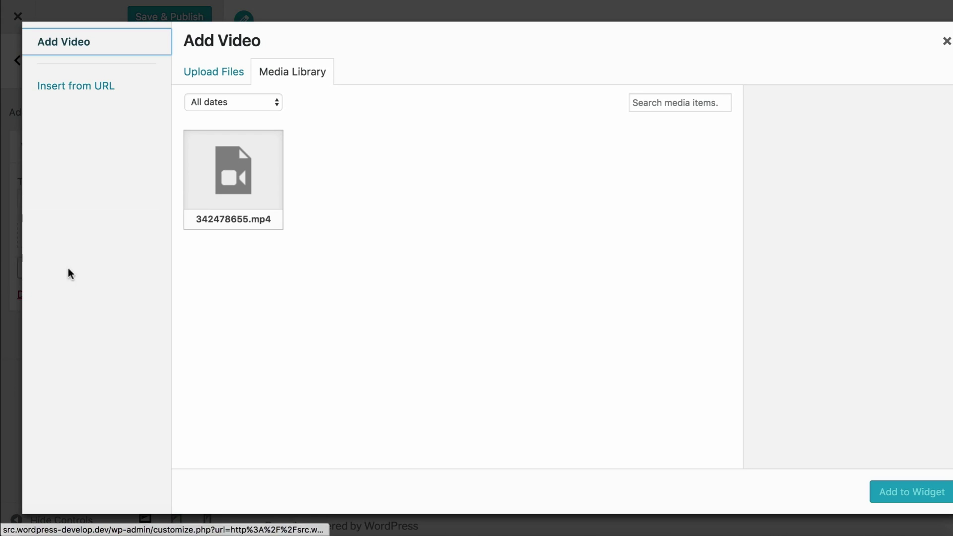
{"action": "left_click", "coordinate": [76, 90]}
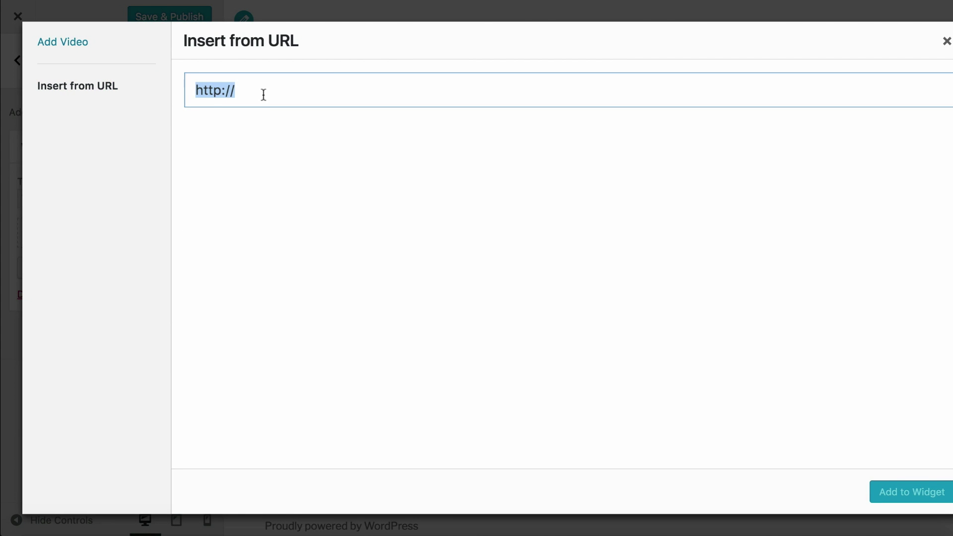
{"action": "type", "text": "https://www.youtube.com/watch?v=IMb2AyL7_pw"}
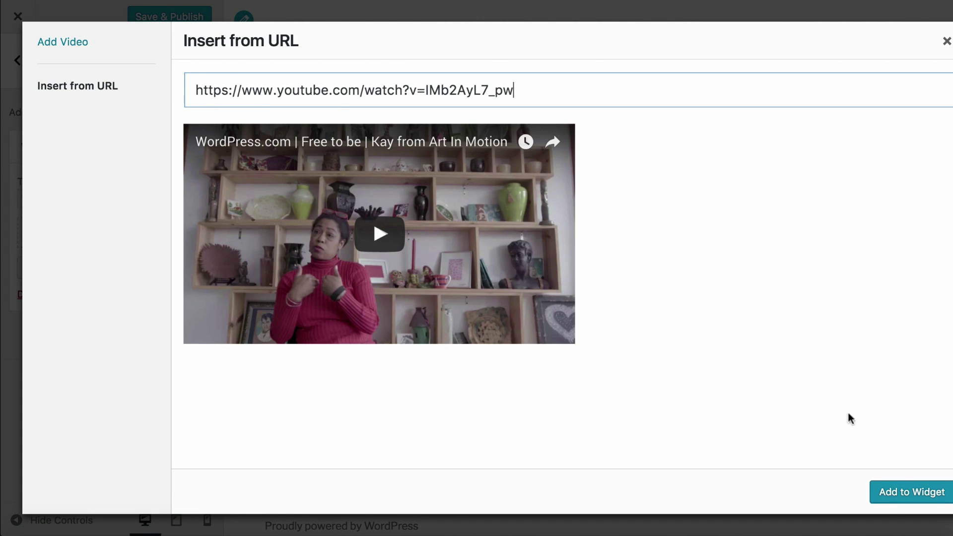
{"action": "left_click", "coordinate": [892, 490]}
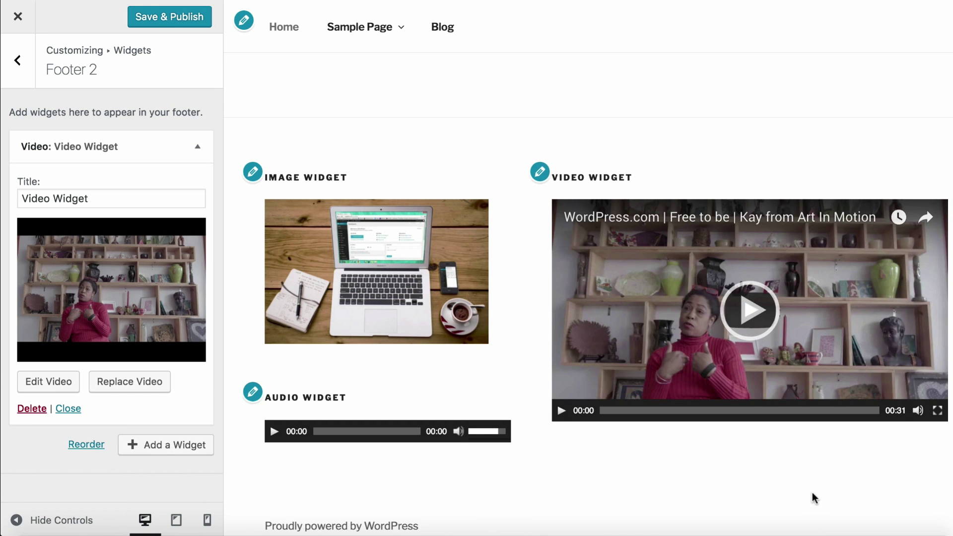
{"action": "scroll", "coordinate": [812, 492], "scroll_direction": "down", "scroll_amount": 1}
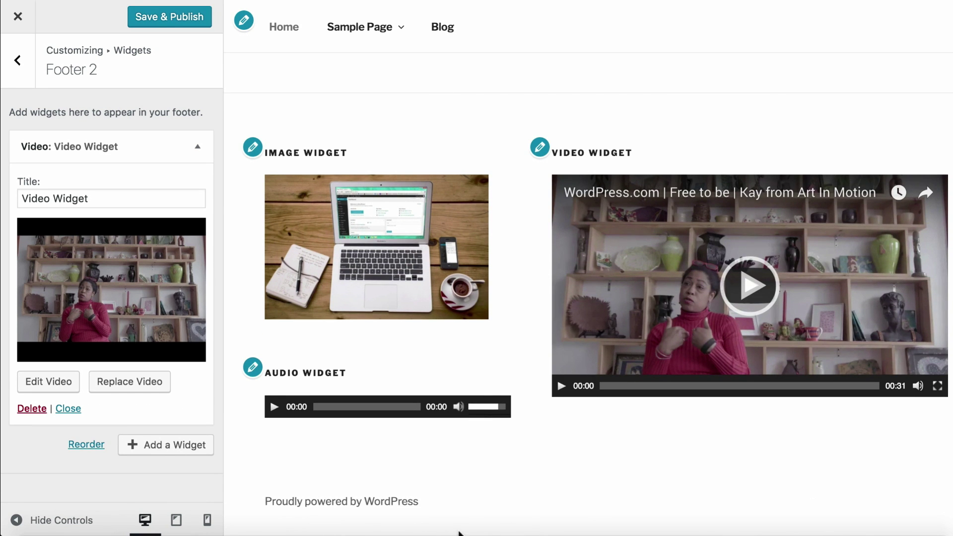
{"action": "left_click", "coordinate": [30, 521]}
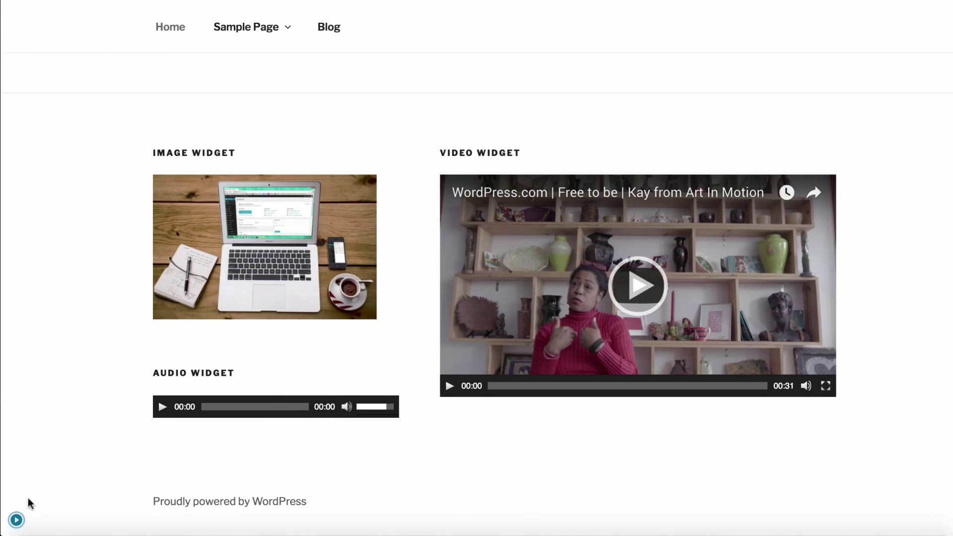
{"action": "left_click", "coordinate": [16, 521]}
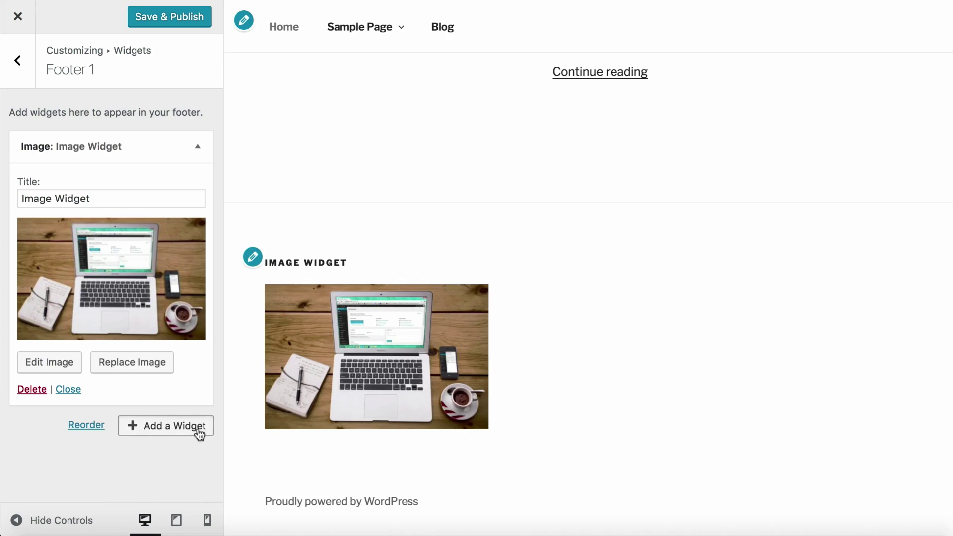
Add an Audio widget titled 'Audio Widget' playing WPCAST043.mp3 to Footer 1
{"action": "left_click", "coordinate": [200, 435]}
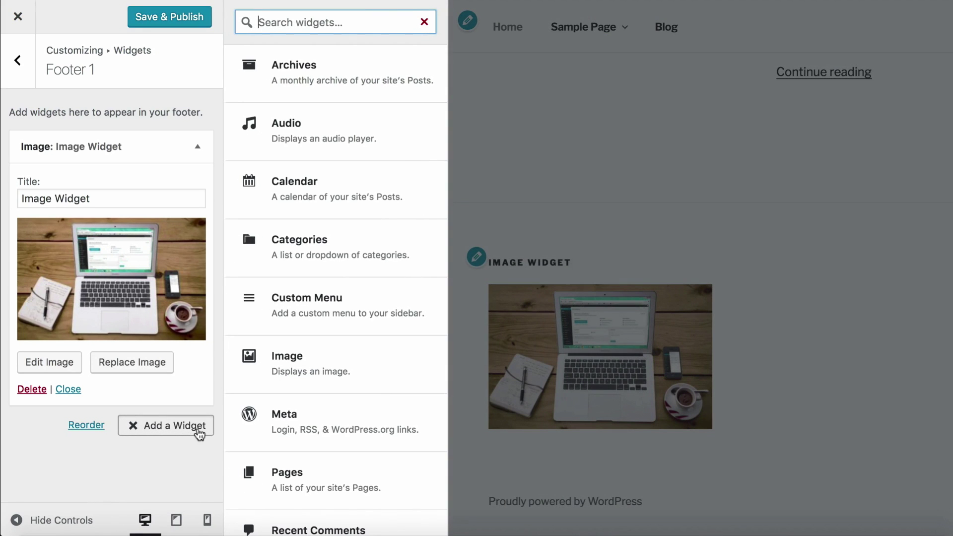
{"action": "left_click", "coordinate": [316, 149]}
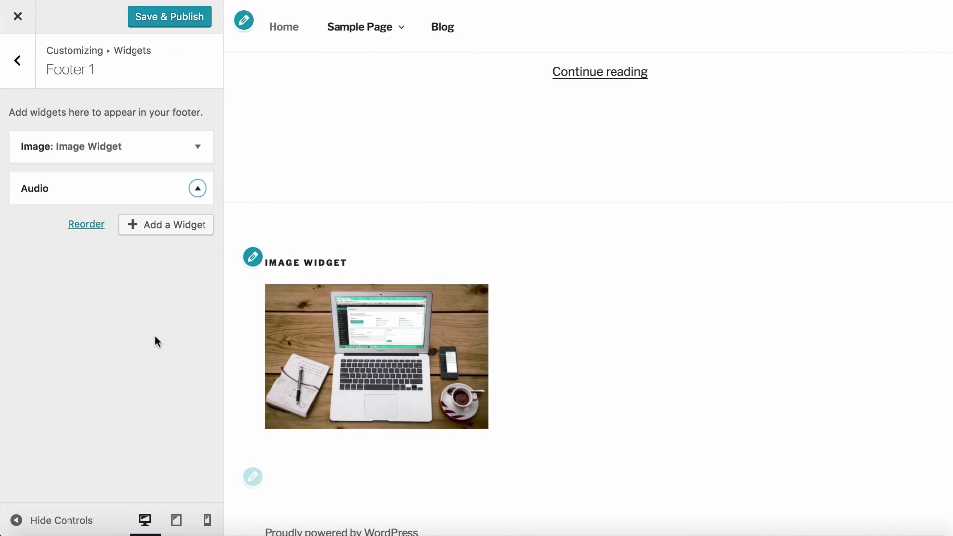
{"action": "left_click", "coordinate": [83, 243]}
{"action": "type", "text": "A"}
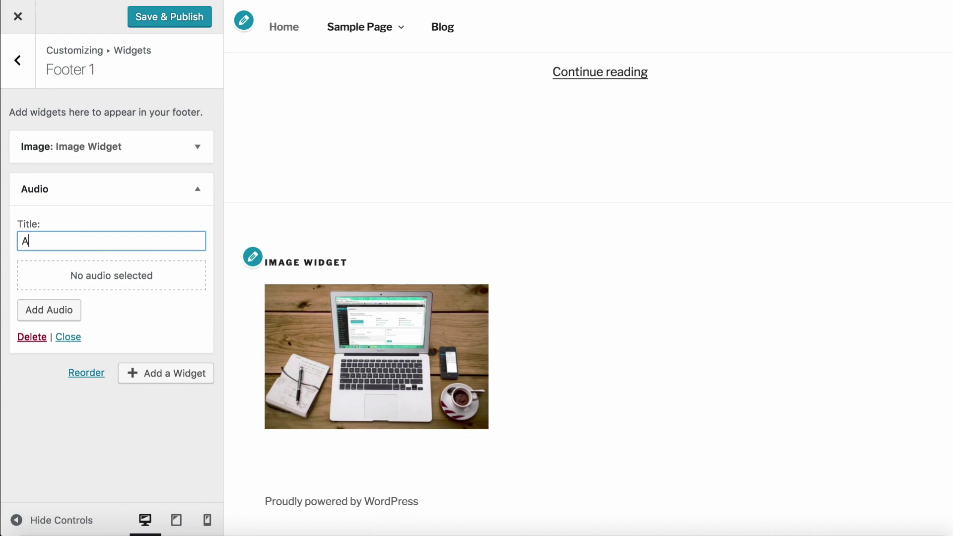
{"action": "type", "text": "udio Widget"}
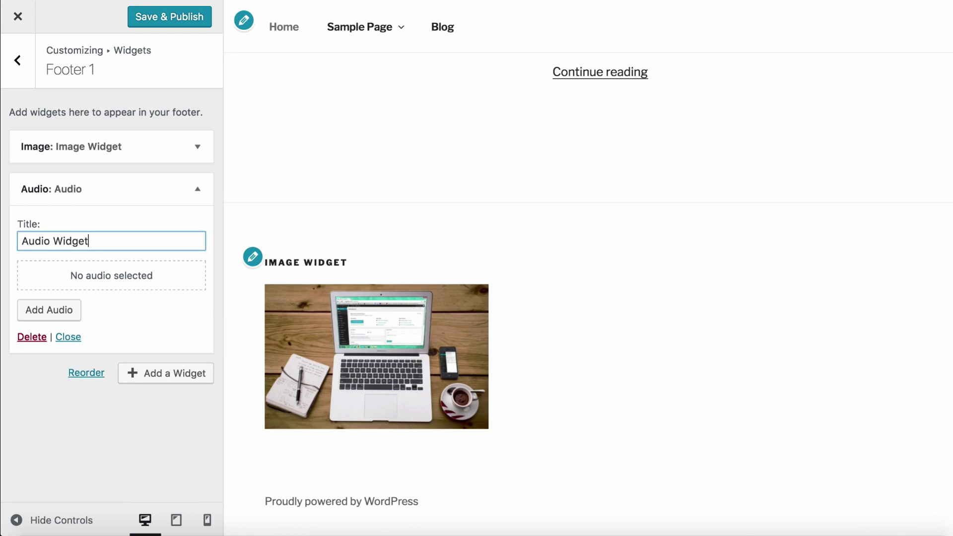
{"action": "left_click", "coordinate": [53, 311]}
{"action": "left_click", "coordinate": [186, 221]}
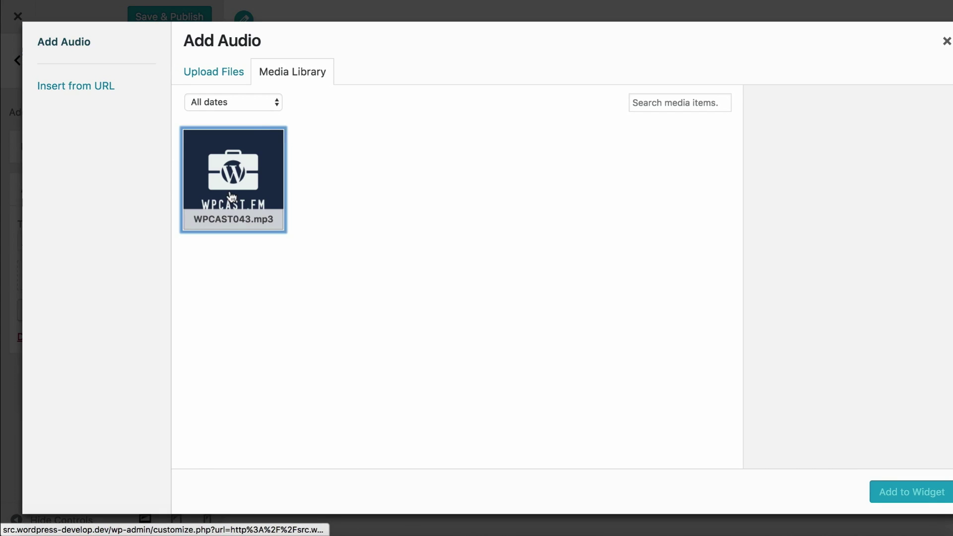
{"action": "left_click", "coordinate": [874, 490]}
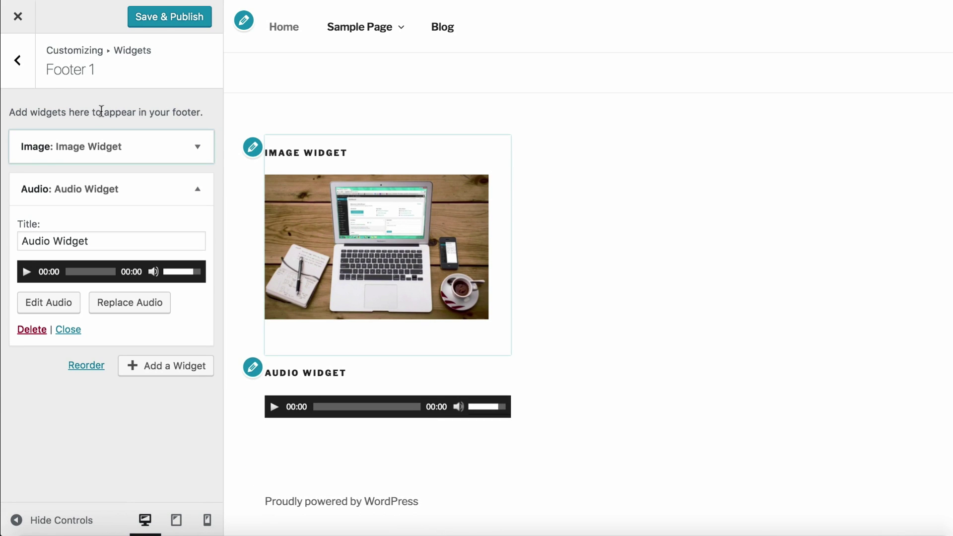
{"action": "left_click", "coordinate": [18, 72]}
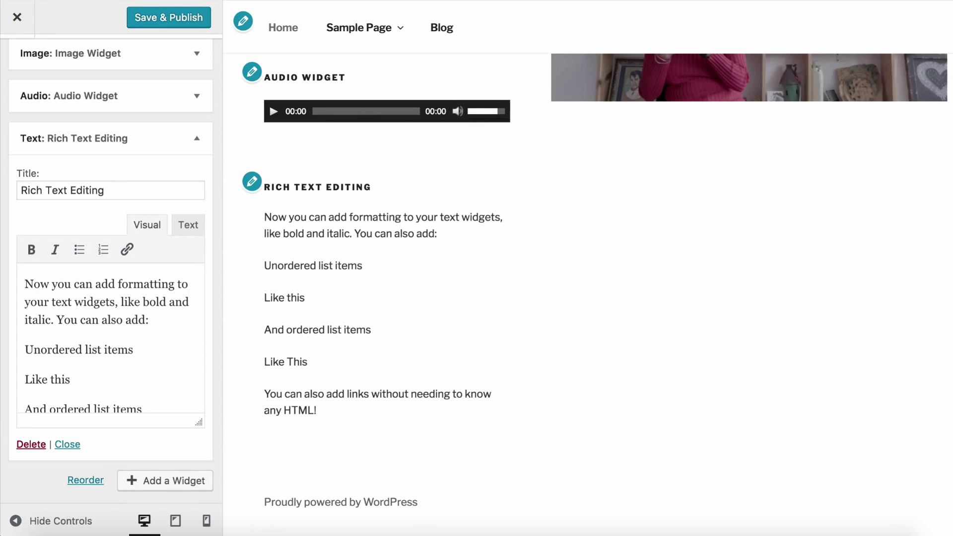
Make the word 'bold' bold and the word 'italic' italic in the Text widget
{"action": "double_click", "coordinate": [154, 301]}
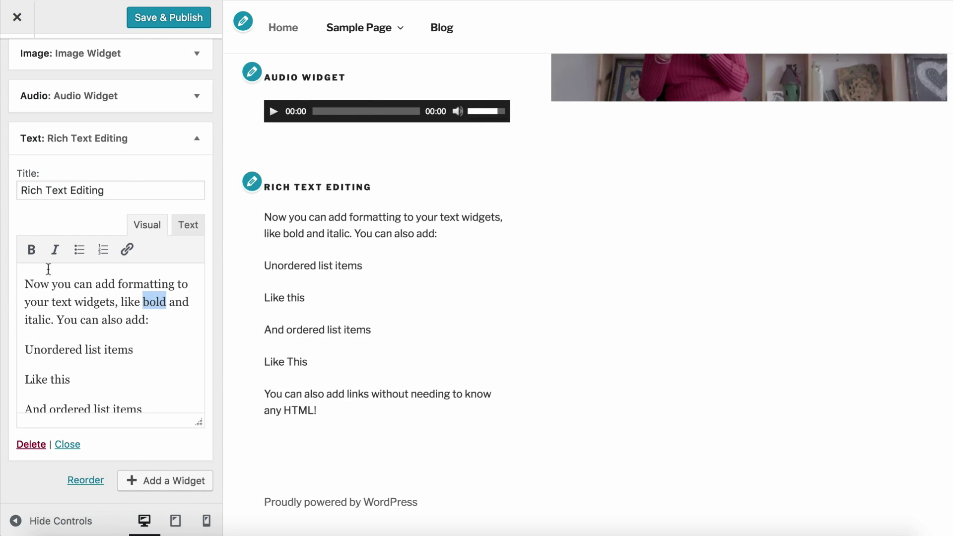
{"action": "left_click", "coordinate": [32, 249]}
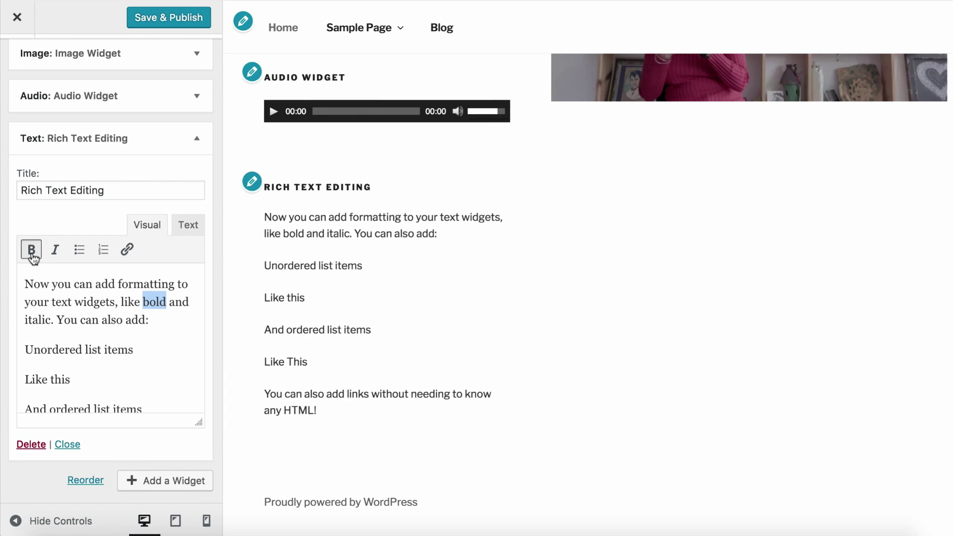
{"action": "double_click", "coordinate": [35, 318]}
{"action": "left_click", "coordinate": [54, 253]}
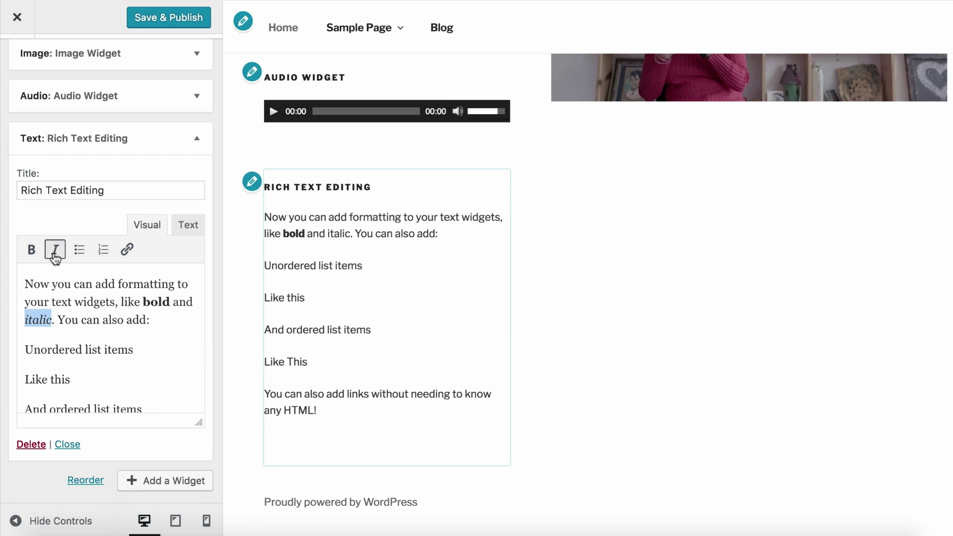
Turn the 'Unordered list items' lines into bullets and 'And ordered list items' lines into a numbered list
{"action": "left_click_drag", "start_coordinate": [79, 380], "coordinate": [27, 338]}
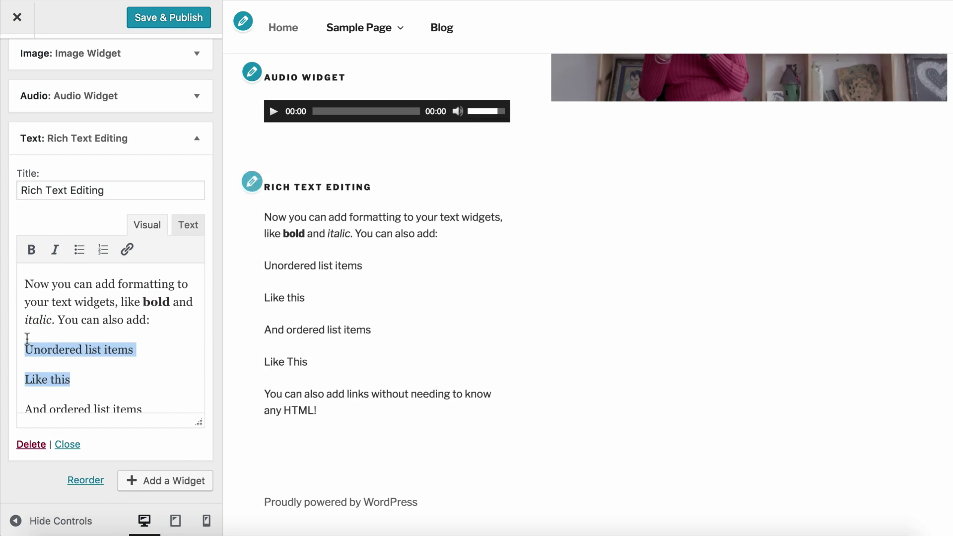
{"action": "left_click", "coordinate": [78, 254]}
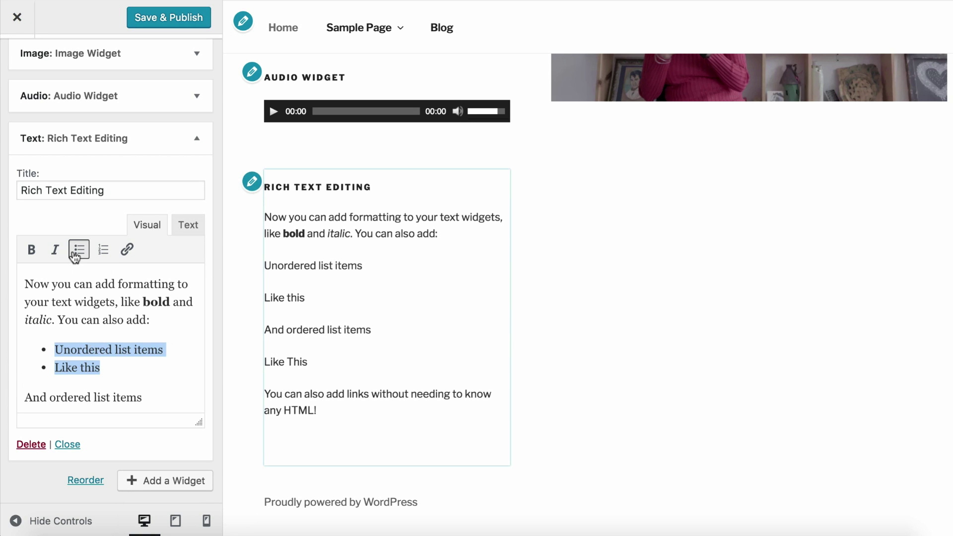
{"action": "scroll", "coordinate": [79, 357], "scroll_direction": "down", "scroll_amount": 2}
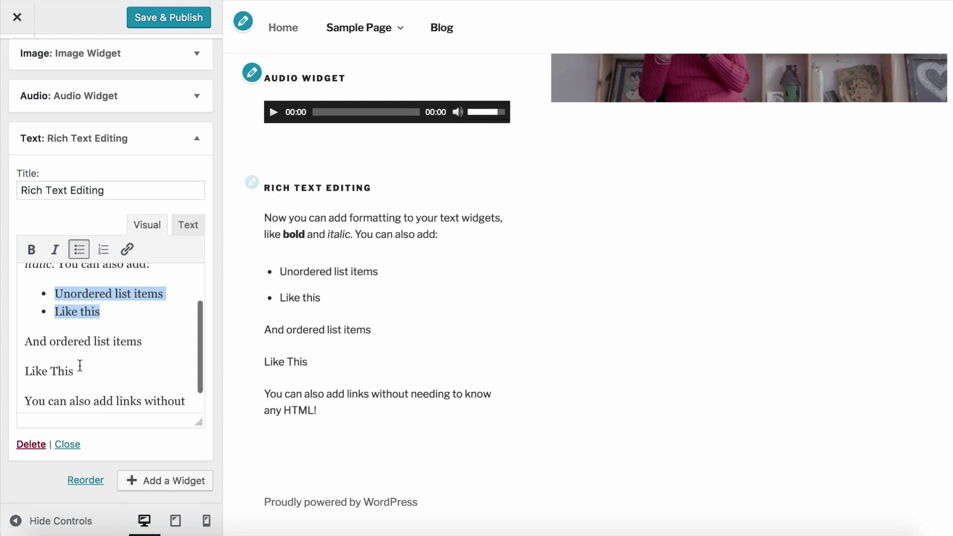
{"action": "left_click_drag", "start_coordinate": [80, 366], "coordinate": [20, 340]}
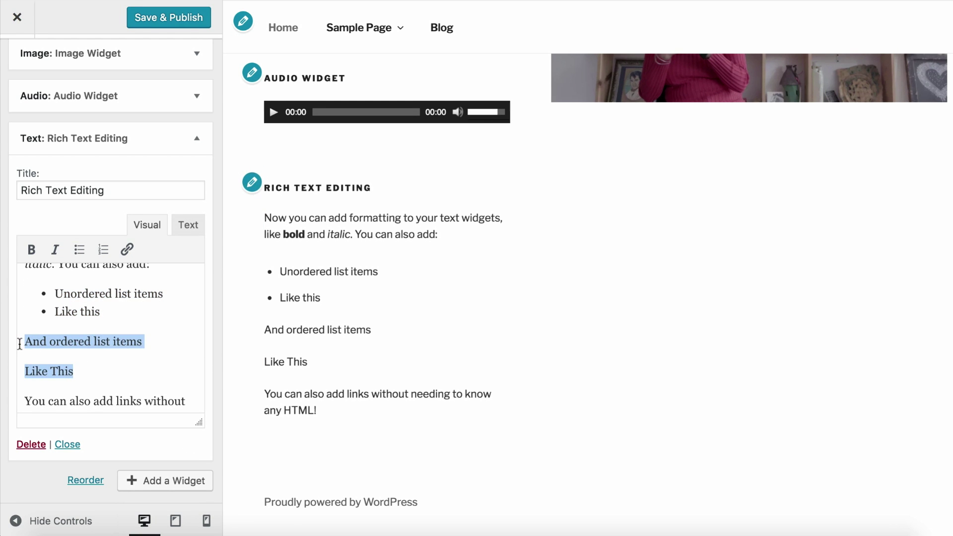
{"action": "left_click", "coordinate": [106, 256]}
{"action": "scroll", "coordinate": [115, 348], "scroll_direction": "down", "scroll_amount": 1}
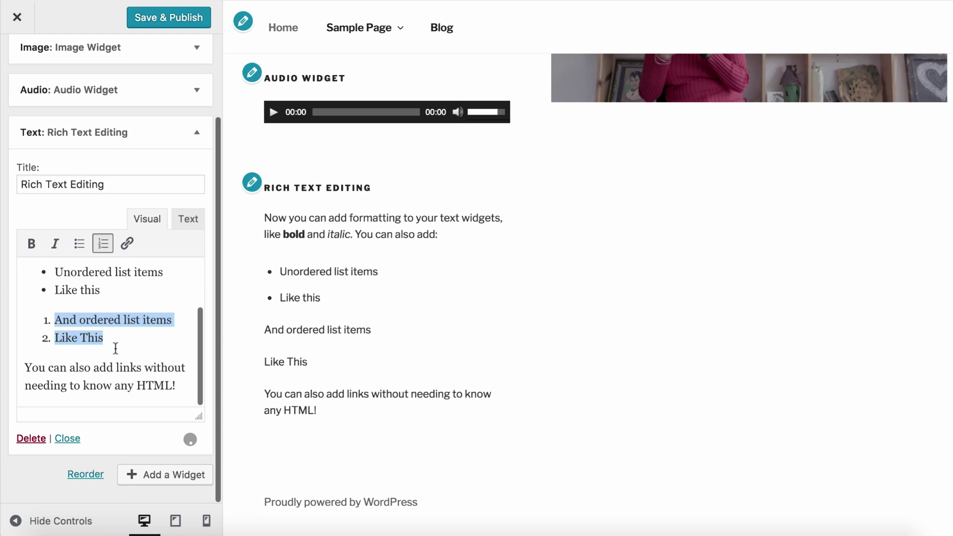
Link the words 'add links' to wordpress.org
{"action": "left_click_drag", "start_coordinate": [93, 368], "coordinate": [142, 368]}
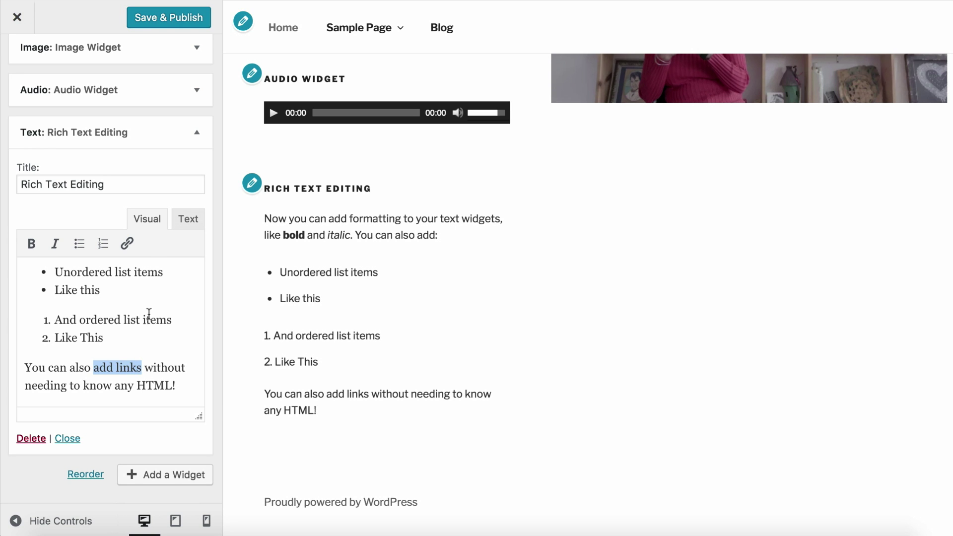
{"action": "left_click", "coordinate": [131, 249]}
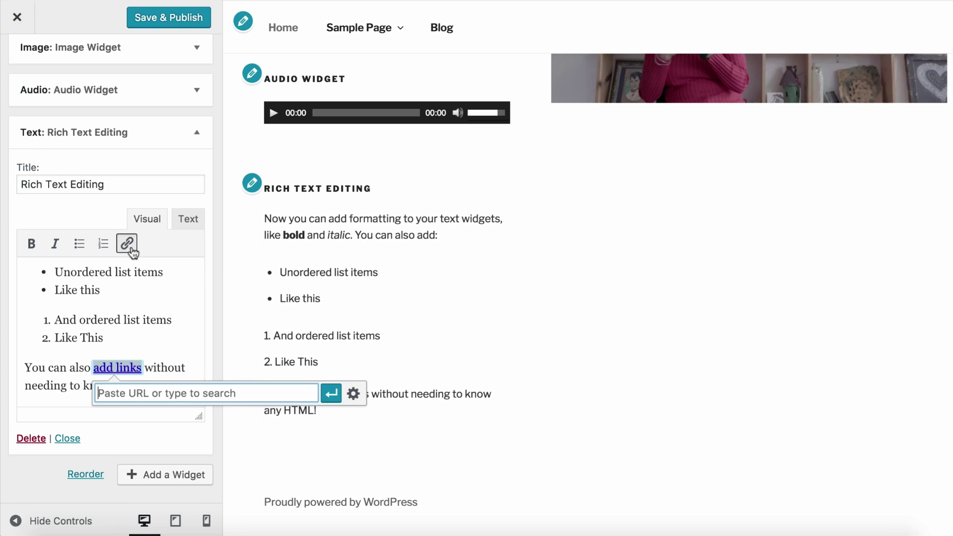
{"action": "type", "text": "wordpress.org"}
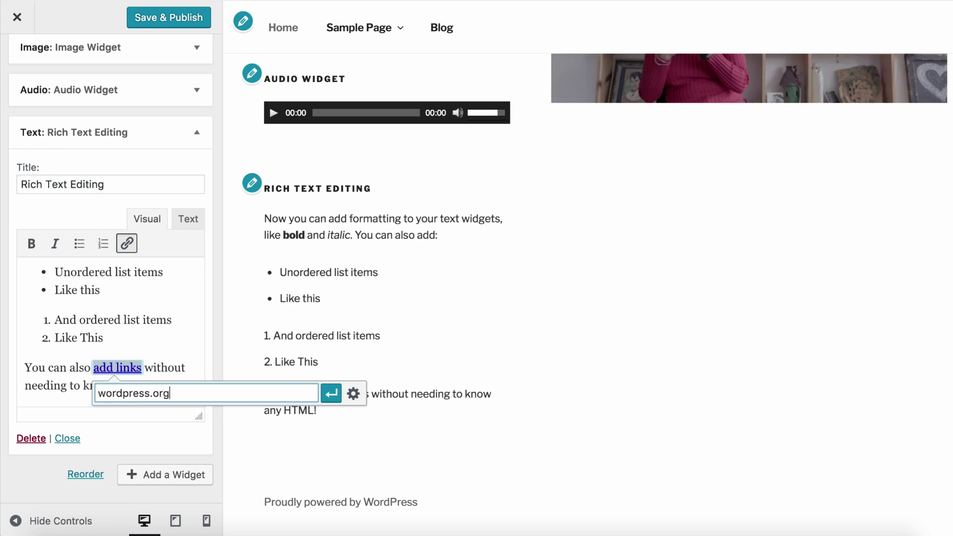
{"action": "key", "text": "Return"}
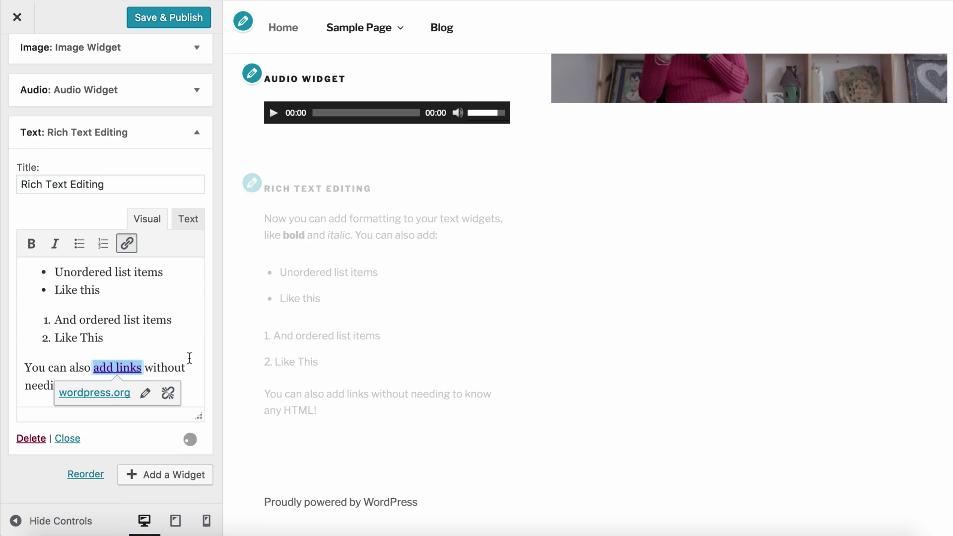
{"action": "left_click", "coordinate": [192, 384]}
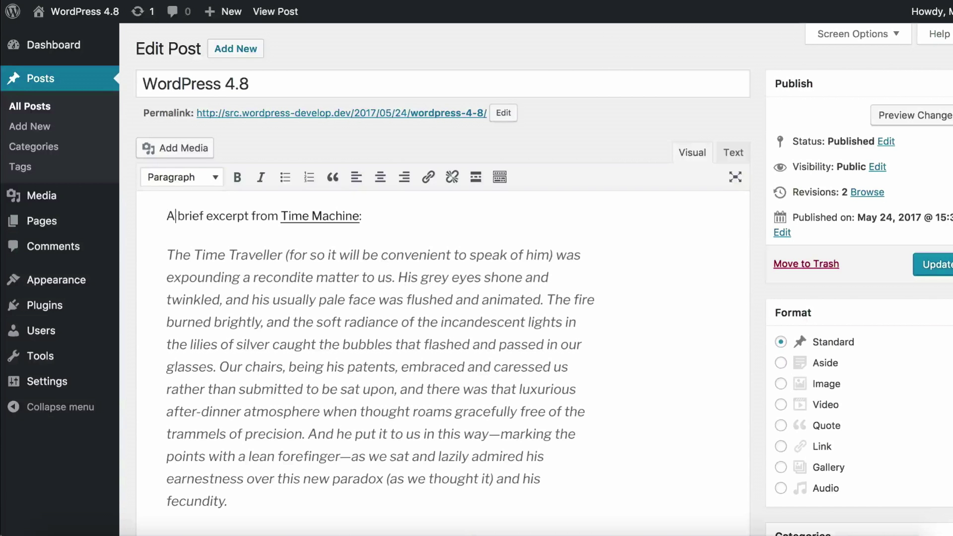
Change the linked book title to read 'The Time Machine, by H.G. Wells'
{"action": "key", "text": "Right"}
{"action": "key", "text": "Right"}
{"action": "key", "text": "Right"}
{"action": "key", "text": "Right"}
{"action": "key", "text": "Right"}
{"action": "key", "text": "Right"}
{"action": "key", "text": "Right"}
{"action": "key", "text": "Right"}
{"action": "key", "text": "Right"}
{"action": "key", "text": "Right"}
{"action": "key", "text": "Right"}
{"action": "key", "text": "Right"}
{"action": "key", "text": "Right"}
{"action": "key", "text": "Right"}
{"action": "key", "text": "Right"}
{"action": "key", "text": "Right"}
{"action": "key", "text": "Right"}
{"action": "key", "text": "Right"}
{"action": "key", "text": "Right"}
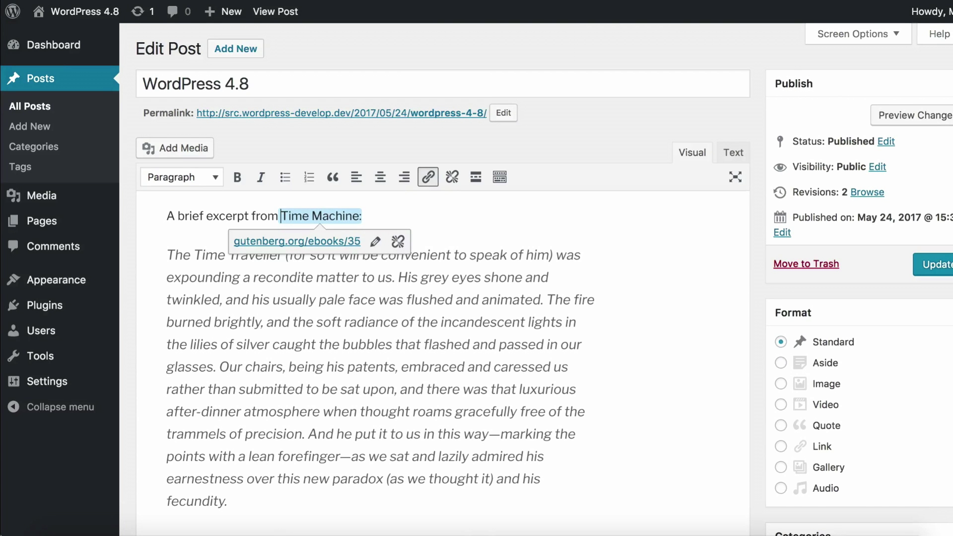
{"action": "type", "text": "The"}
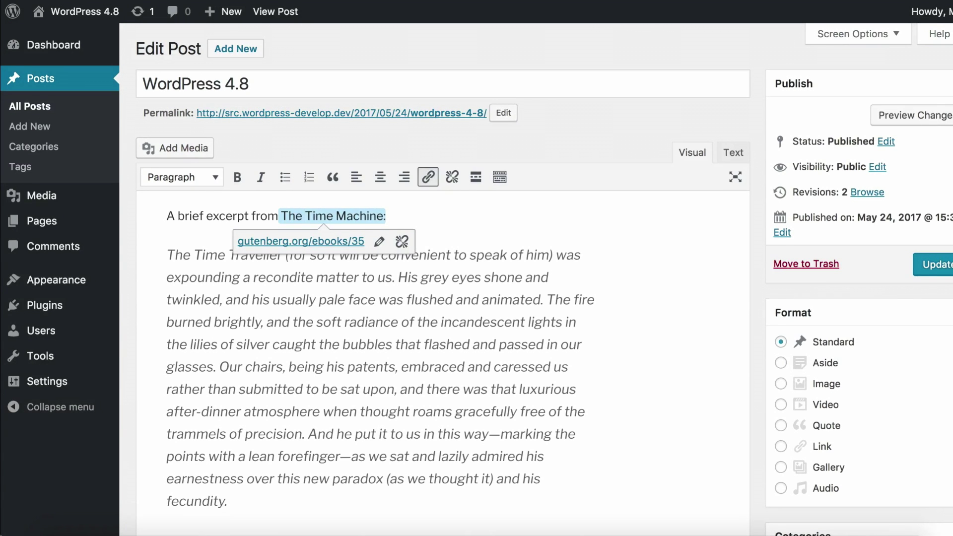
{"action": "key", "text": "Right"}
{"action": "key", "text": "Right"}
{"action": "key", "text": "Right"}
{"action": "key", "text": "Right"}
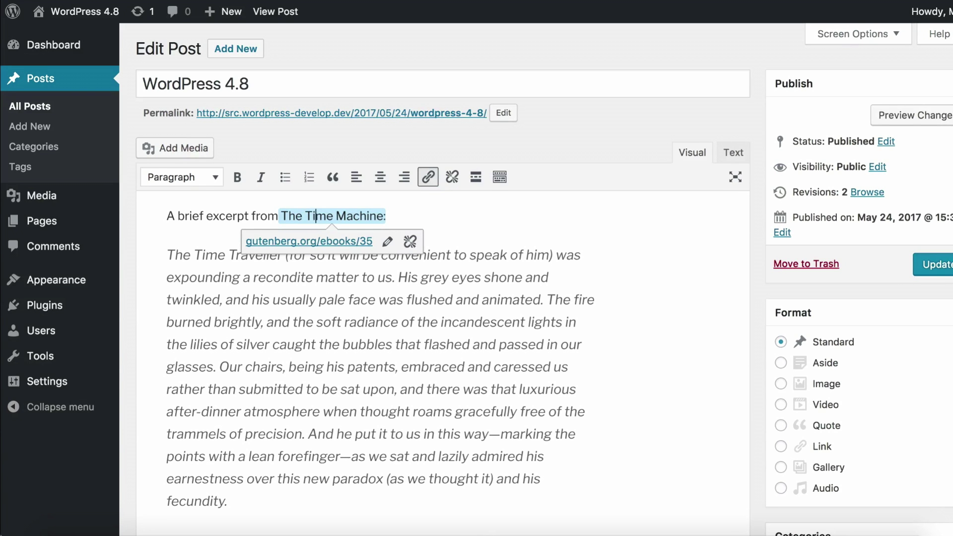
{"action": "key", "text": "Right"}
{"action": "key", "text": "Right"}
{"action": "key", "text": "Right"}
{"action": "key", "text": "Right"}
{"action": "key", "text": "Right"}
{"action": "key", "text": "Right"}
{"action": "key", "text": "Right"}
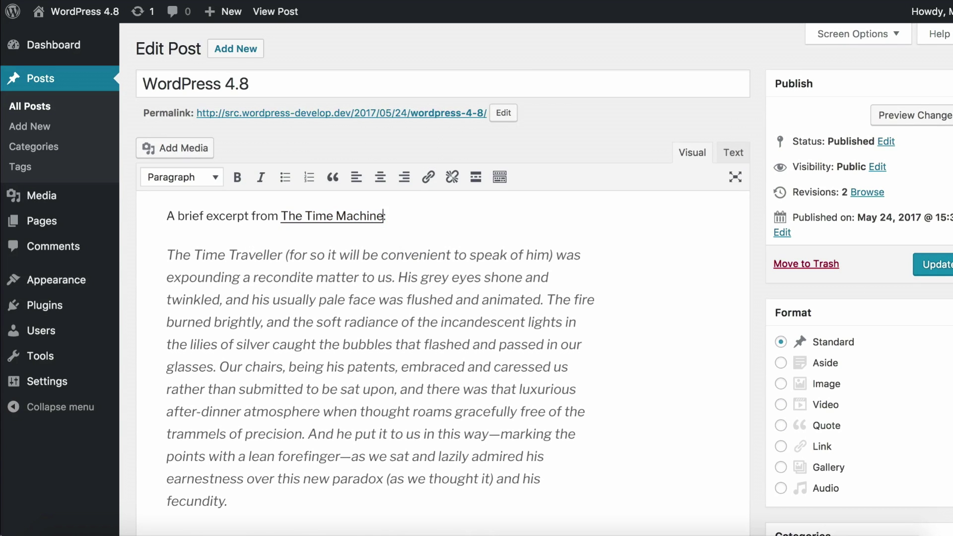
{"action": "type", "text": ", by H.G. Wells"}
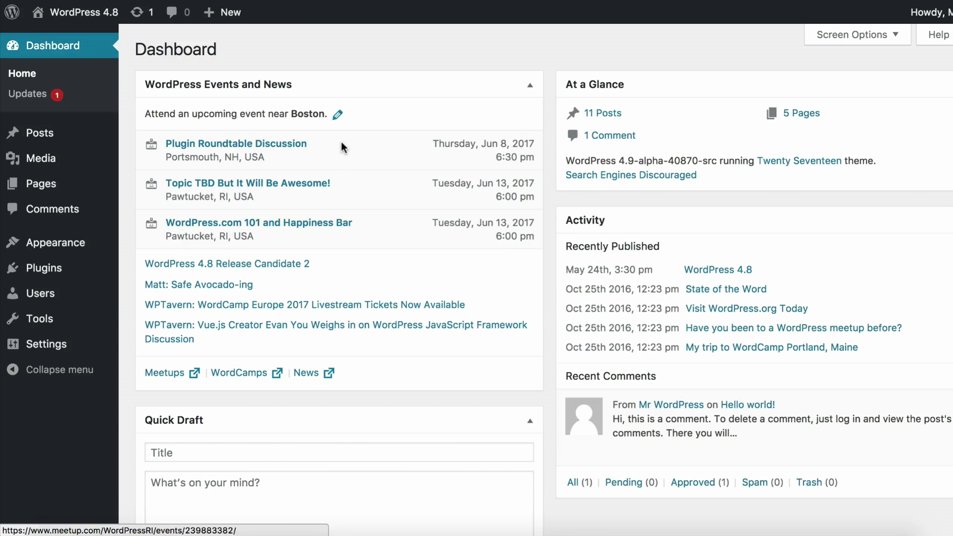
Show the City field for upcoming events, currently Boston, MA, on the Dashboard
{"action": "left_click", "coordinate": [337, 119]}
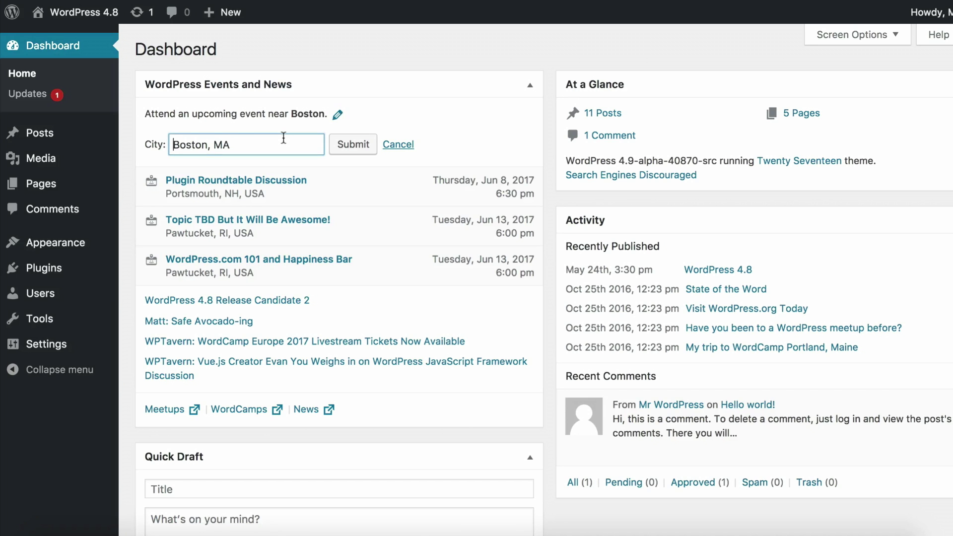
Replace Boston, MA with Tokyo as the events city to list WordCamp Kyoto and Tokyo
{"action": "triple_click", "coordinate": [284, 138]}
{"action": "type", "text": "Tokyo"}
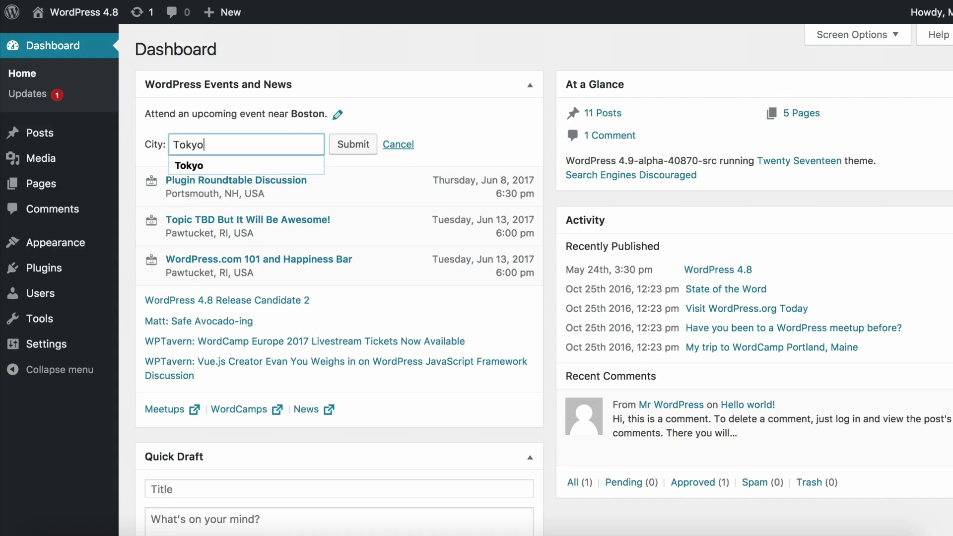
{"action": "key", "text": "Return"}
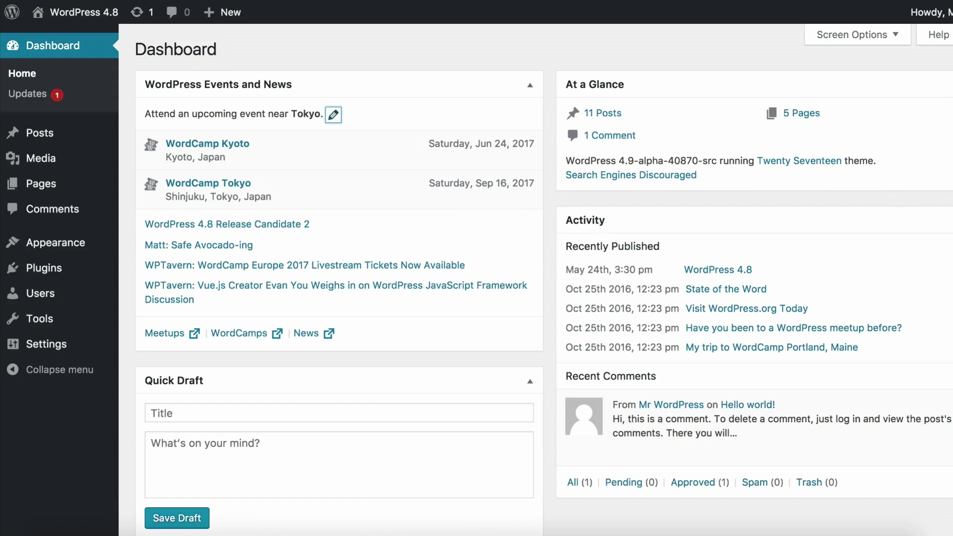
{"action": "left_click", "coordinate": [366, 113]}
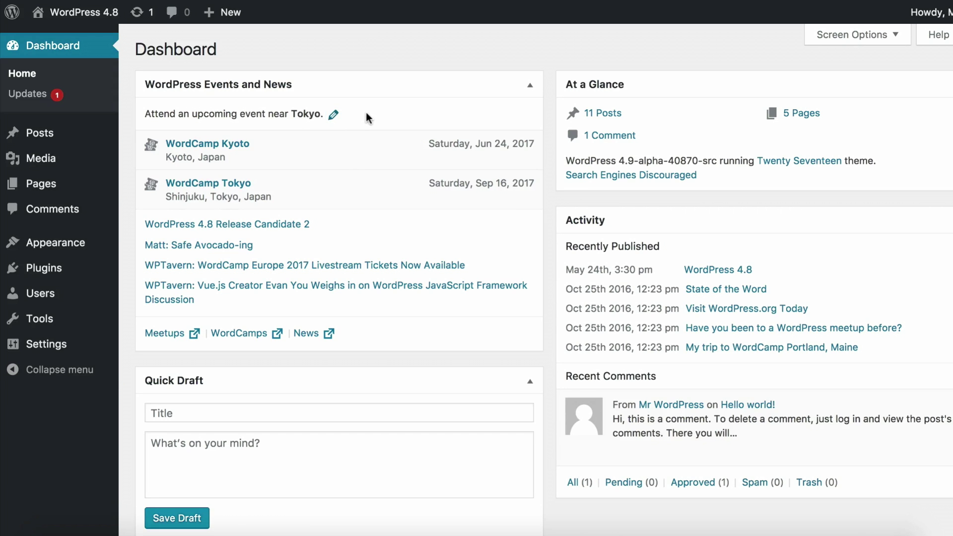